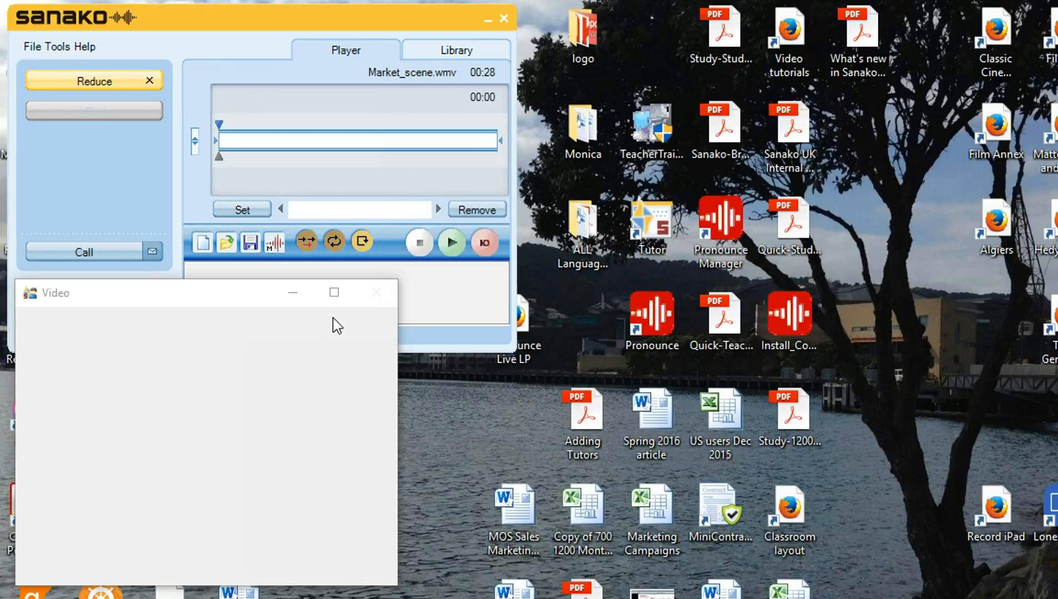
- Open the Subtitles editor for Market_scene.wmv via Add Subtitles... and select the first empty subtitle row
{"action": "left_click", "coordinate": [424, 138]}
{"action": "left_click", "coordinate": [274, 246]}
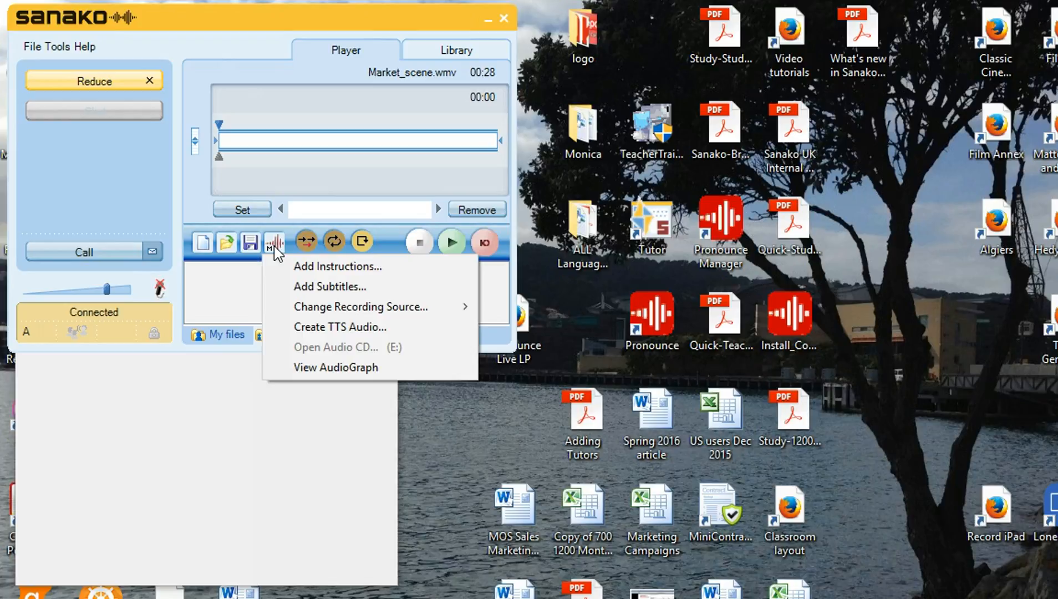
{"action": "left_click", "coordinate": [305, 289]}
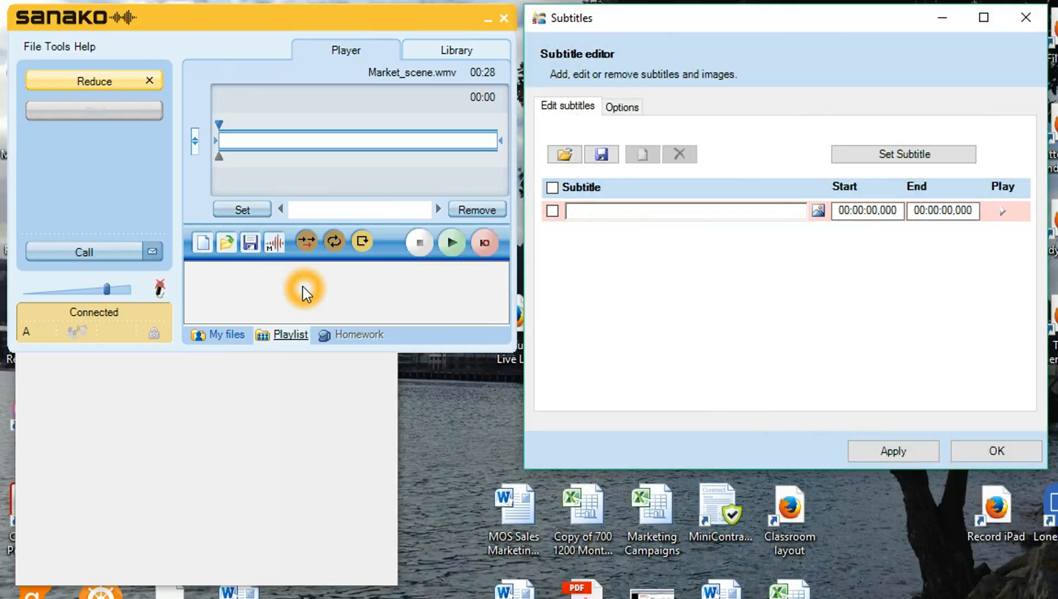
{"action": "left_click", "coordinate": [741, 347]}
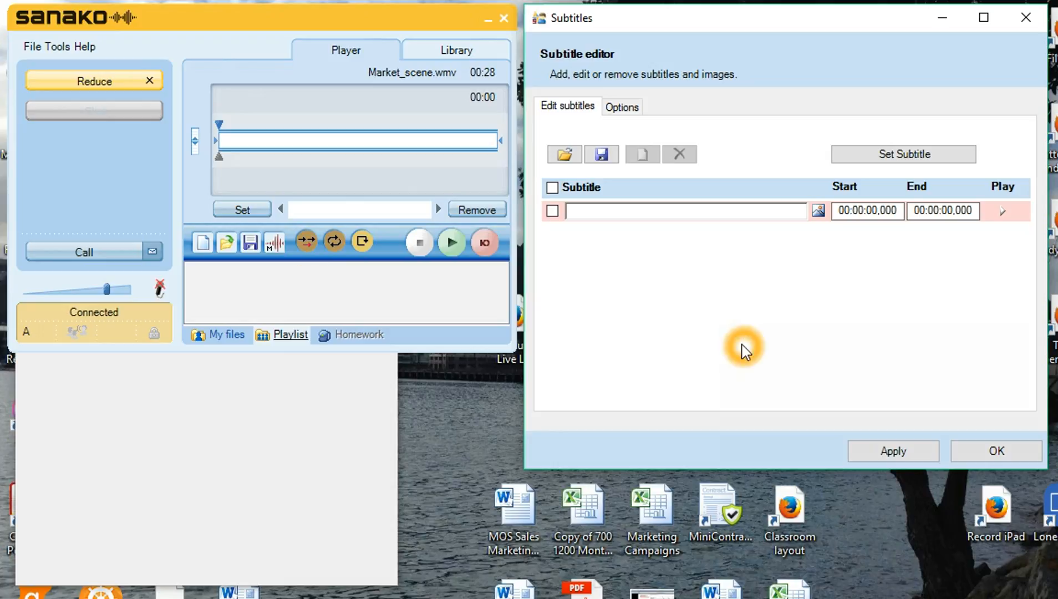
{"action": "left_click", "coordinate": [702, 212]}
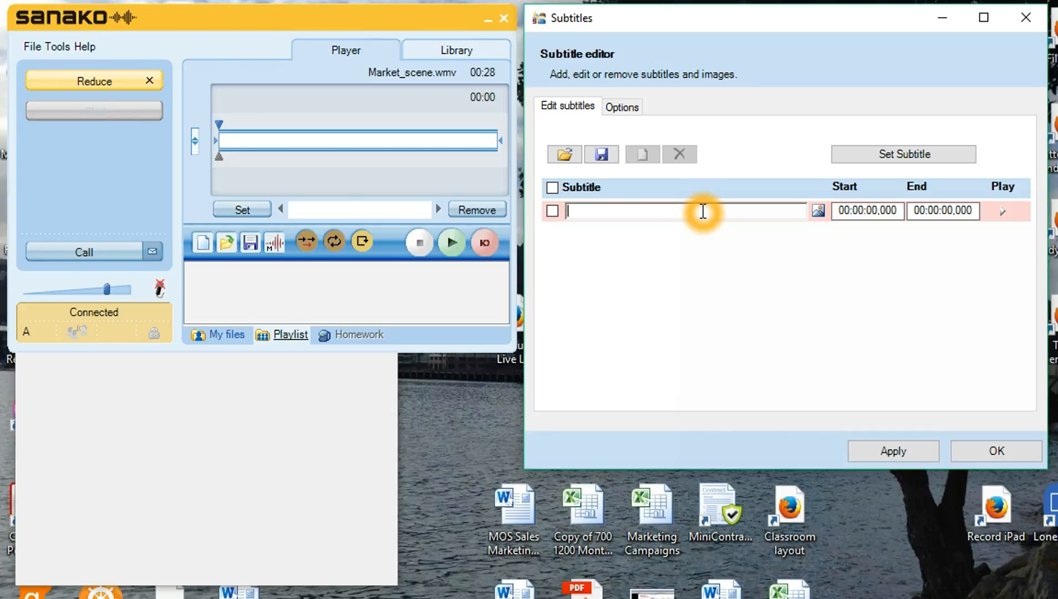
- Enter subtitles 'THis video was made in Sicily', 'It shows a market scene' and 'The men are selling fish'
{"action": "type", "text": "THis video was made in Sicily"}
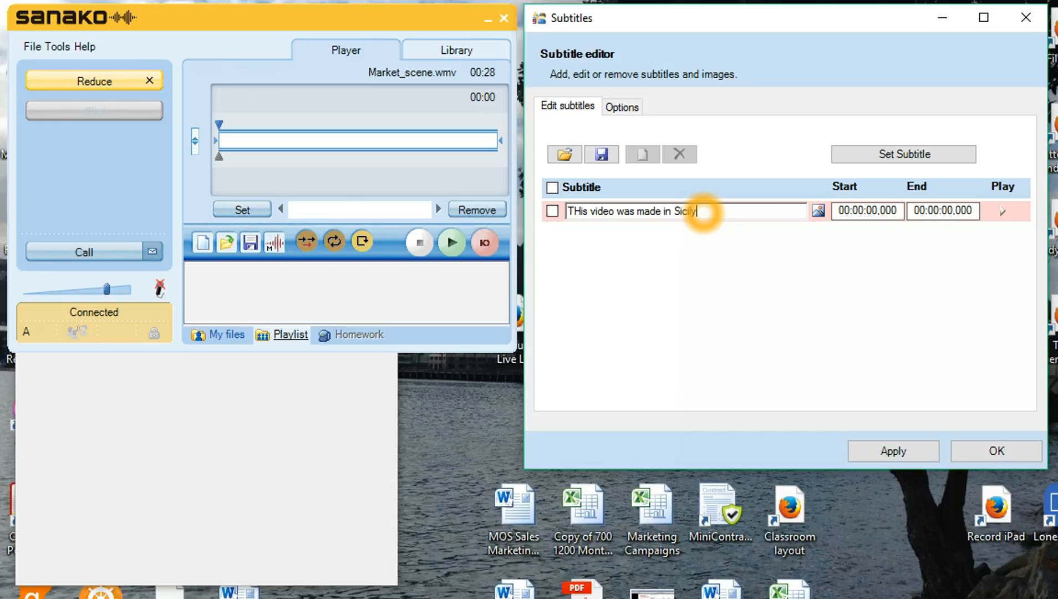
{"action": "key", "text": "Return"}
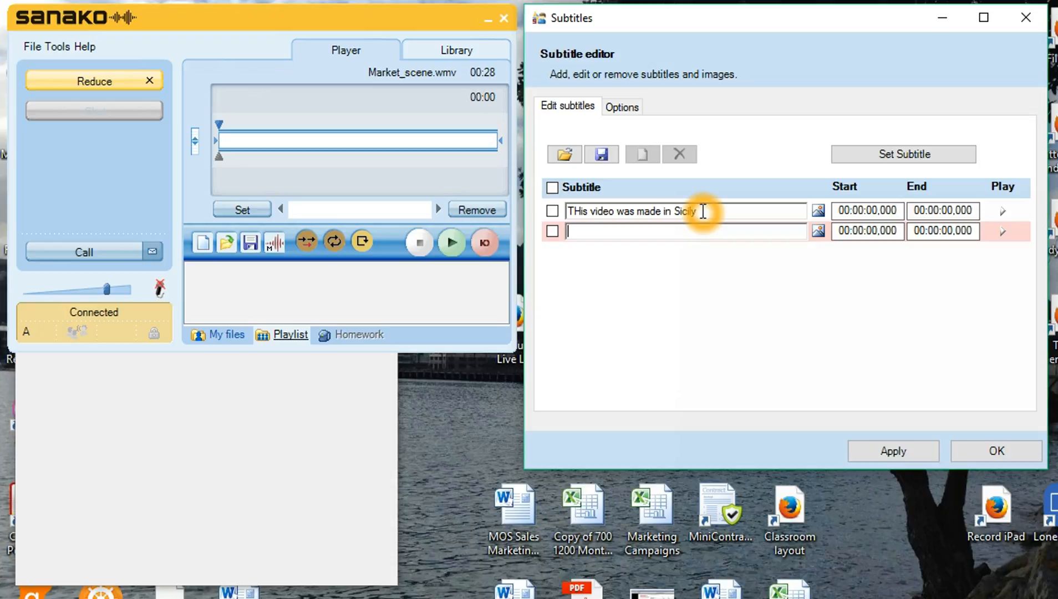
{"action": "type", "text": "It shows a mark"}
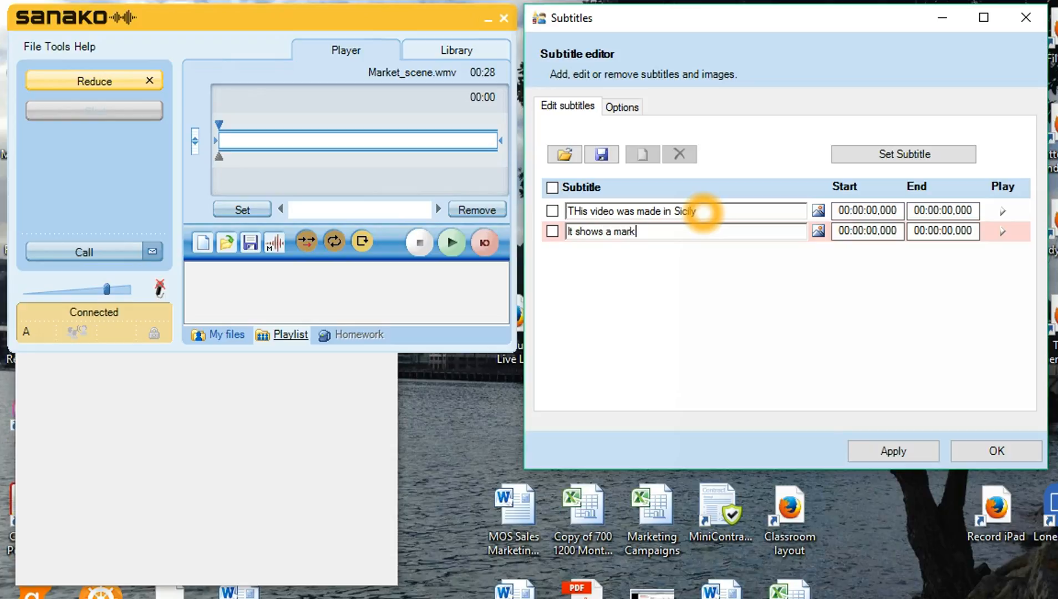
{"action": "type", "text": "et scene"}
{"action": "key", "text": "Return"}
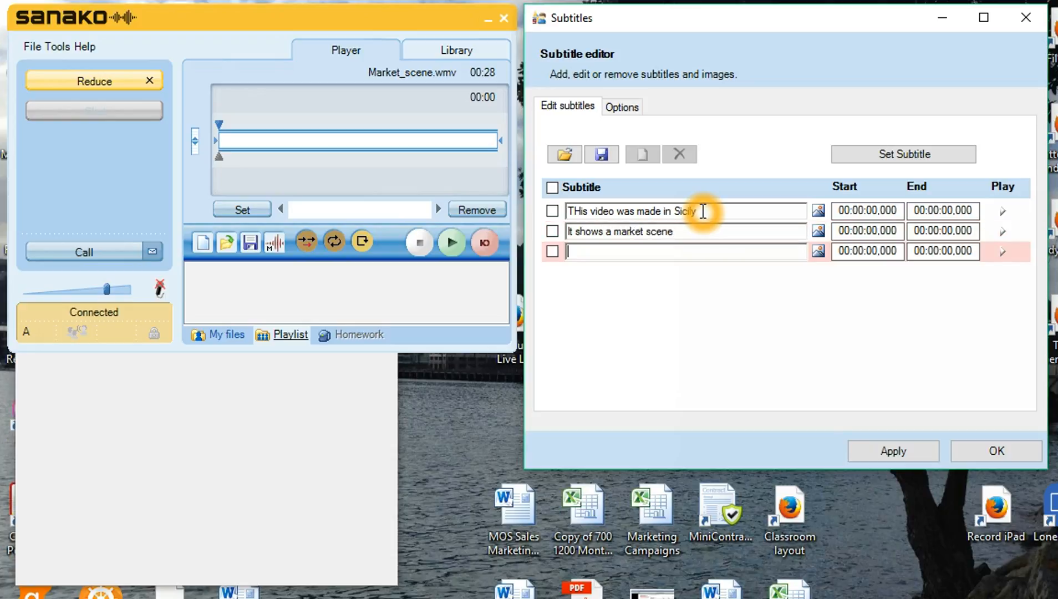
{"action": "type", "text": "The men are selling fish"}
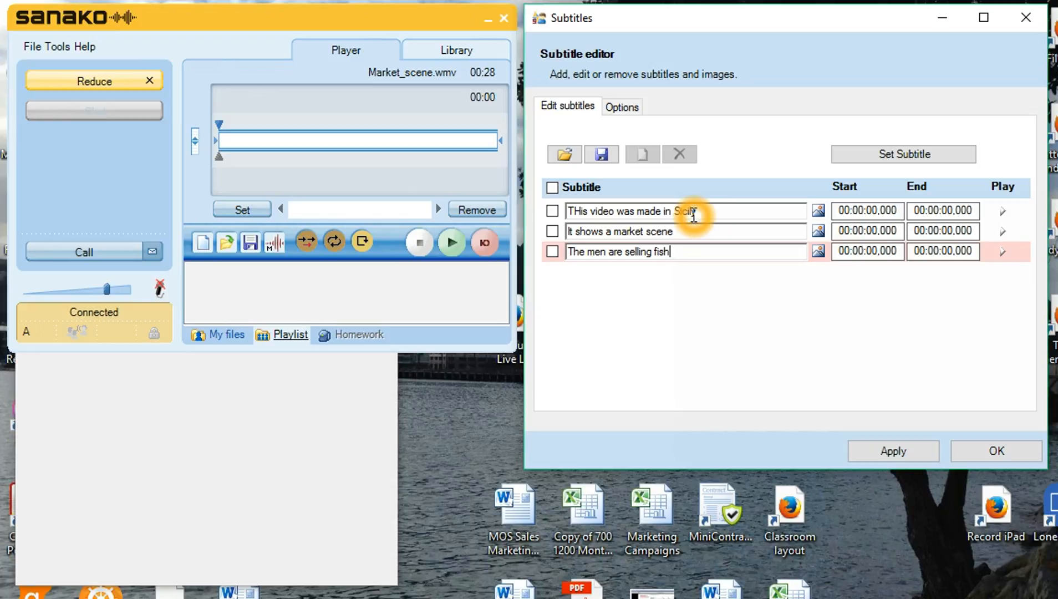
- Make the first subtitle the current line and start the video
{"action": "left_click", "coordinate": [724, 213]}
{"action": "left_click", "coordinate": [724, 212]}
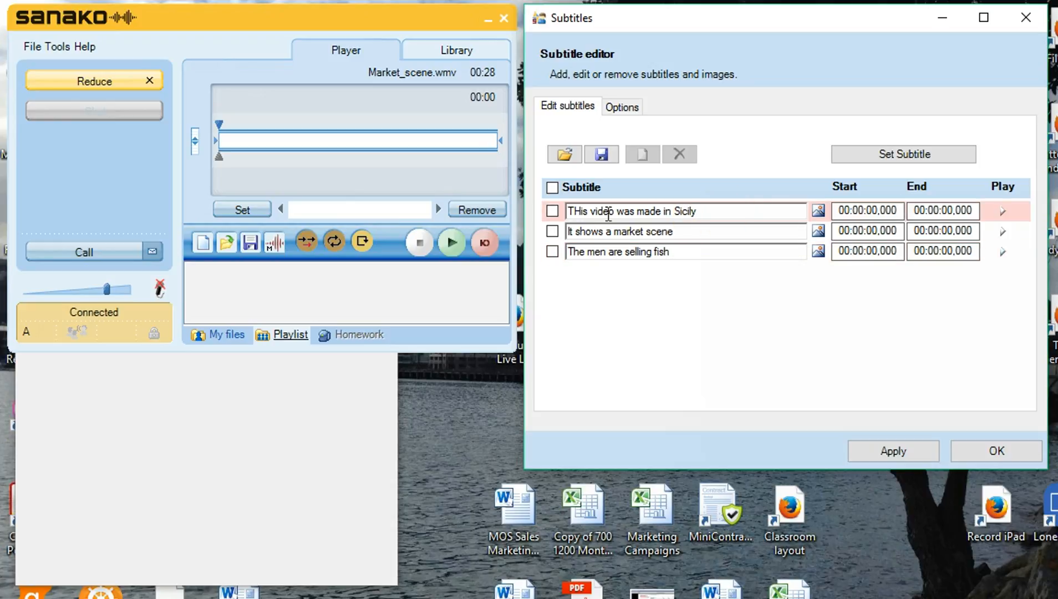
{"action": "left_click", "coordinate": [548, 216]}
- Play the video and mark subtitle starts at 00:00:08,827, 00:00:14,843 and 00:00:19,356
{"action": "left_click", "coordinate": [451, 250]}
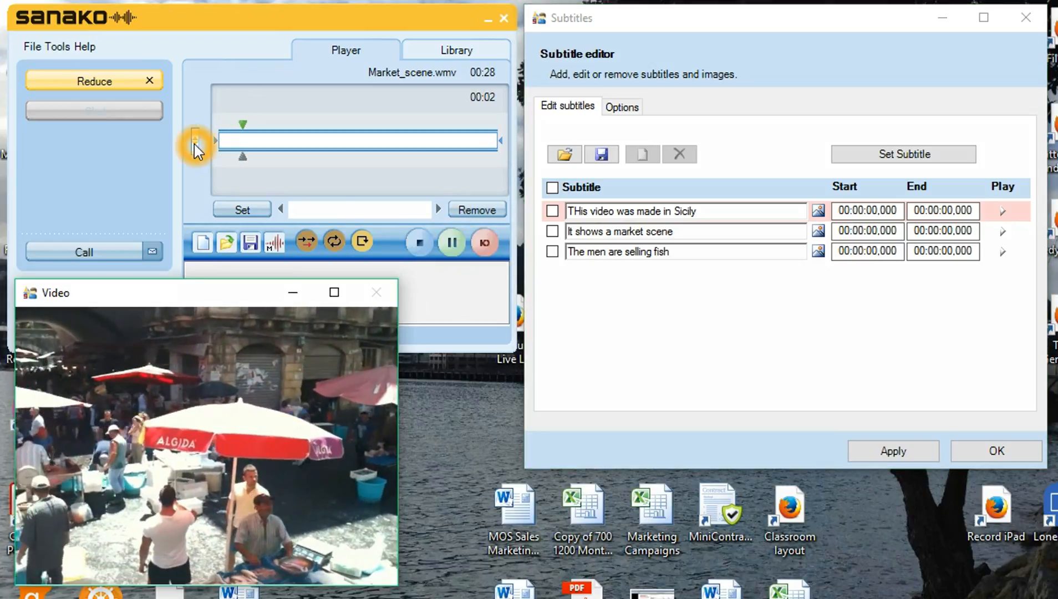
{"action": "left_click", "coordinate": [194, 141]}
{"action": "left_click", "coordinate": [740, 322]}
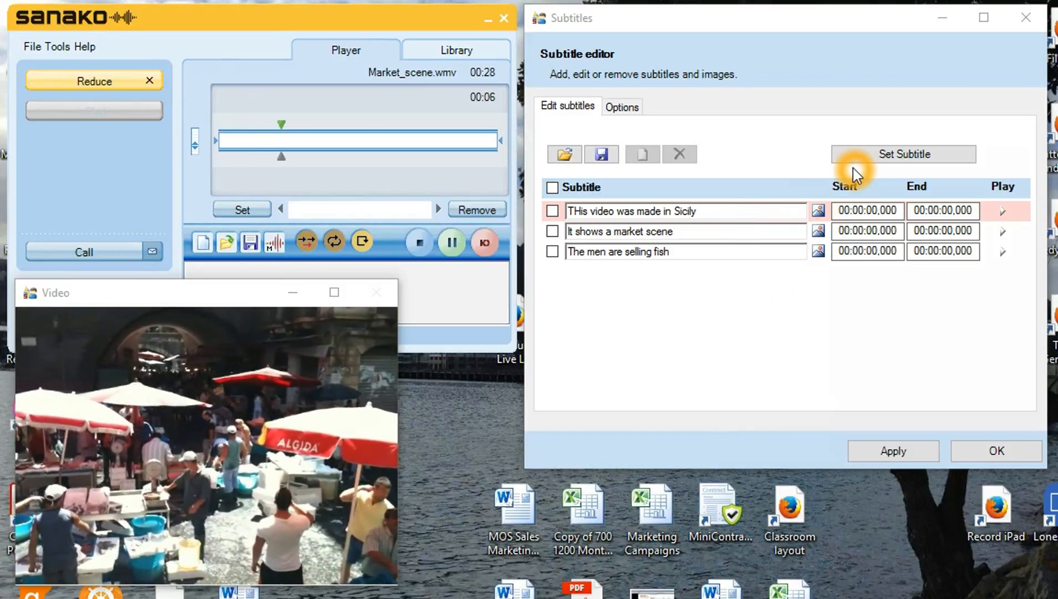
{"action": "left_click", "coordinate": [872, 157]}
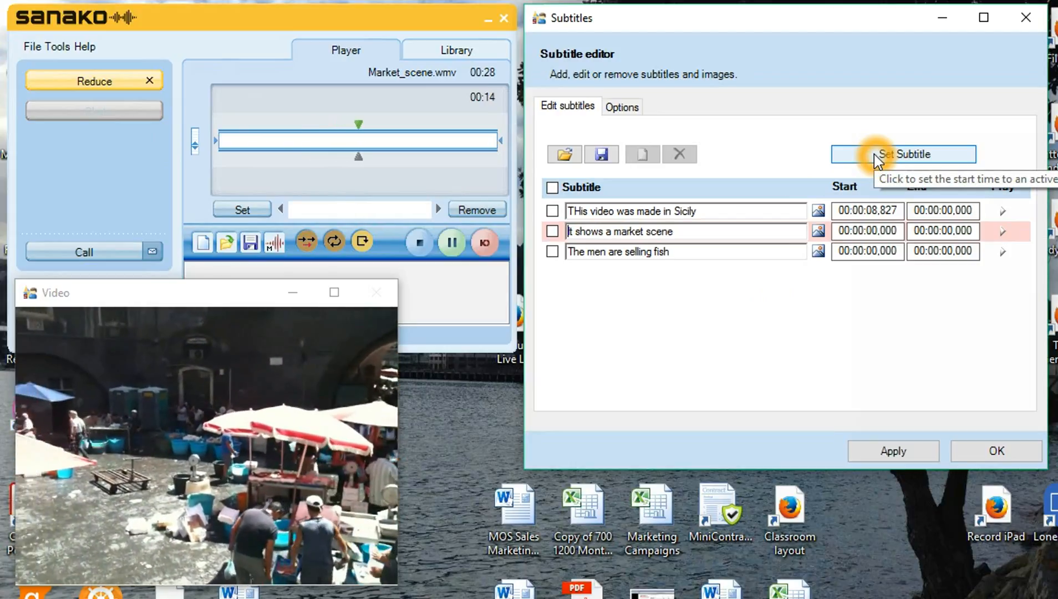
{"action": "left_click", "coordinate": [875, 155]}
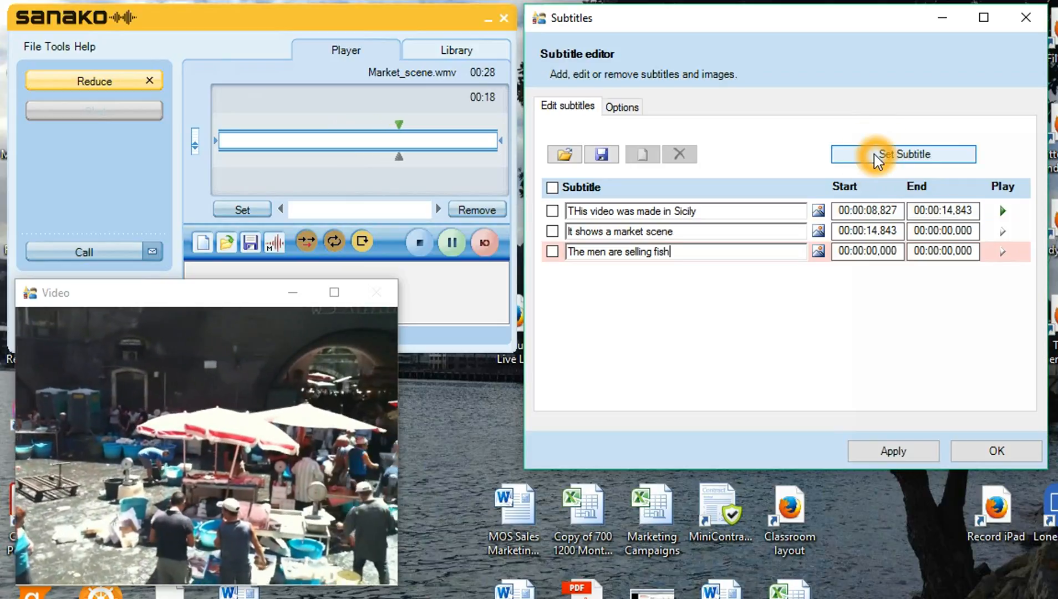
{"action": "left_click", "coordinate": [874, 158]}
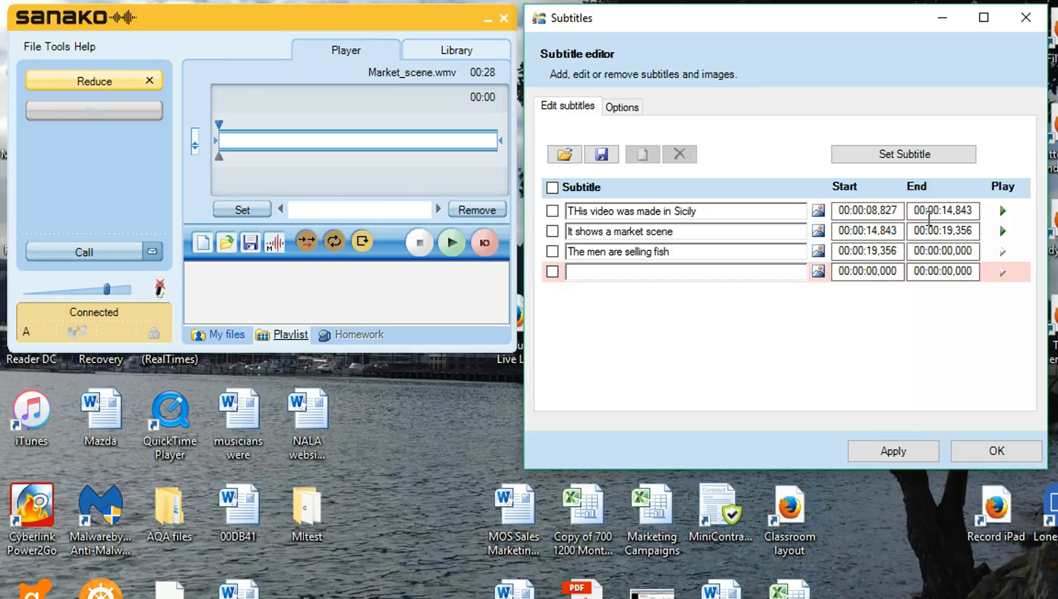
- Change the first subtitle's end time to 00:00:12,843
{"action": "left_click", "coordinate": [946, 210]}
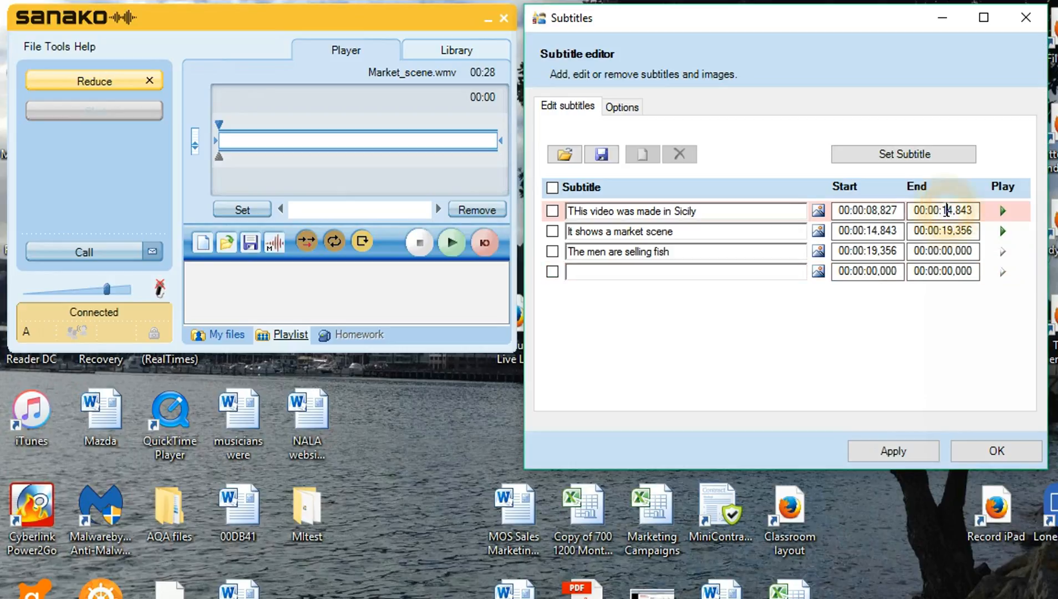
{"action": "type", "text": "2"}
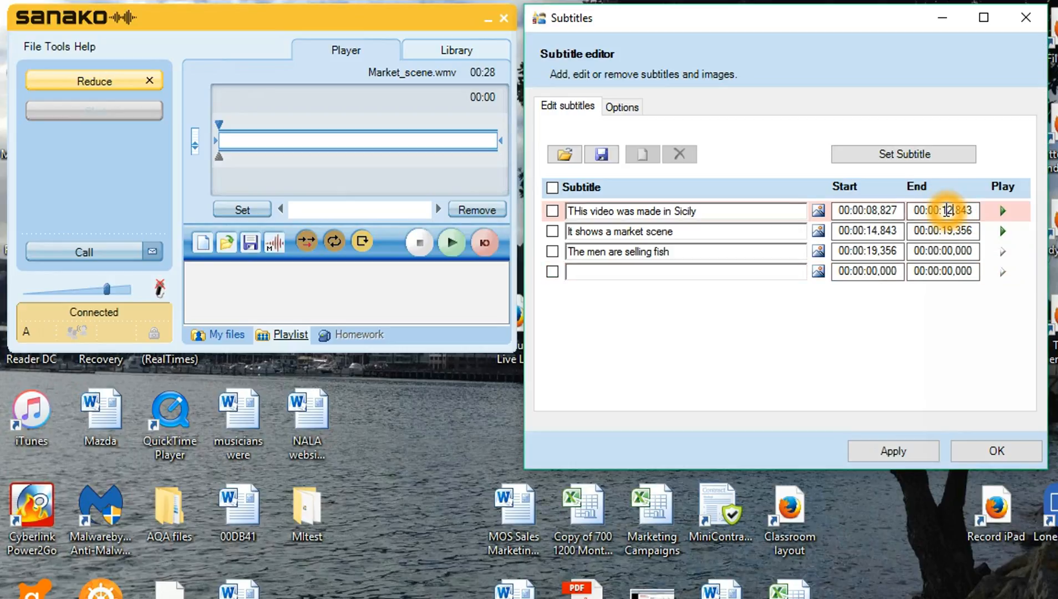
{"action": "left_click", "coordinate": [951, 284]}
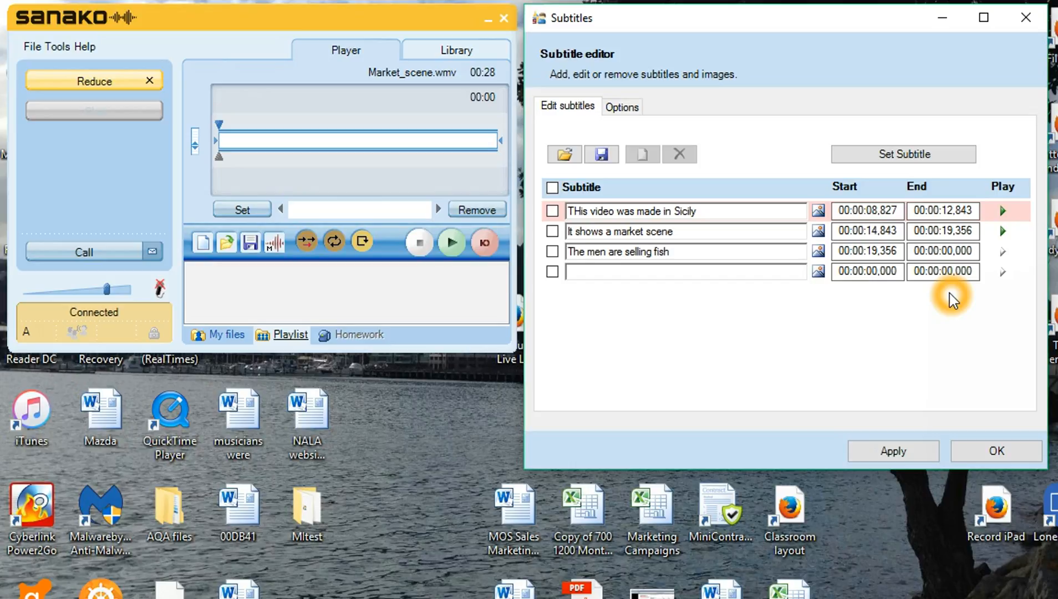
- Set the third subtitle's end time to 00:00:23,000 and apply the timing changes
{"action": "left_click", "coordinate": [944, 238]}
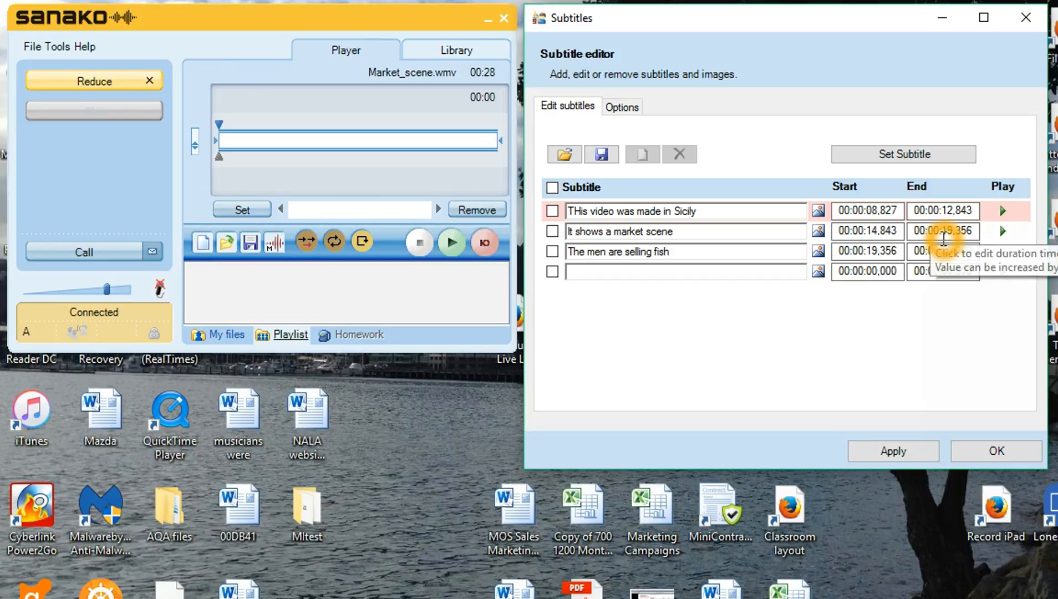
{"action": "left_click", "coordinate": [946, 252]}
{"action": "left_click", "coordinate": [944, 251]}
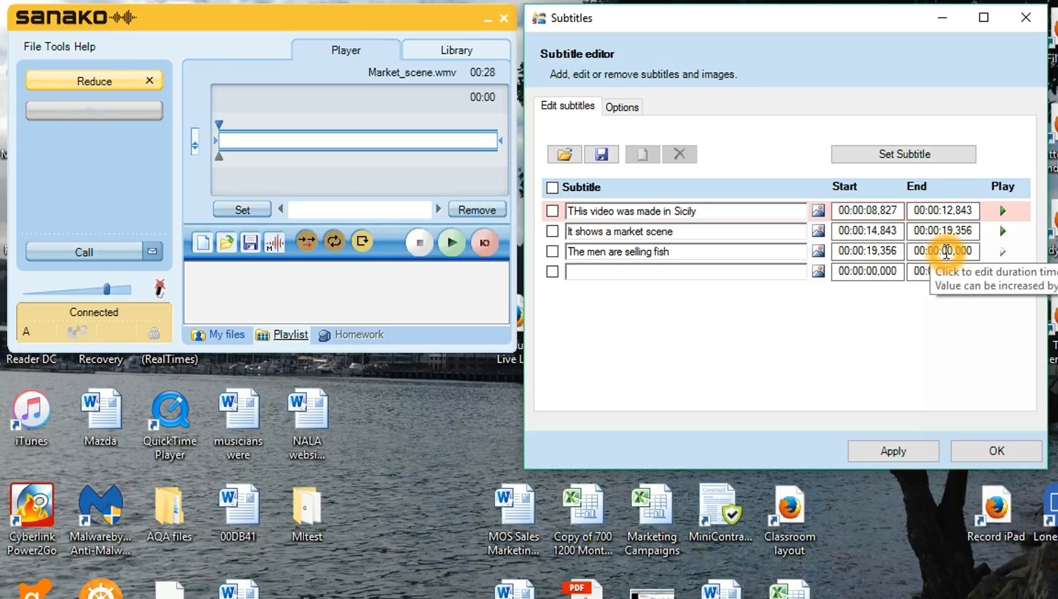
{"action": "left_click", "coordinate": [944, 251]}
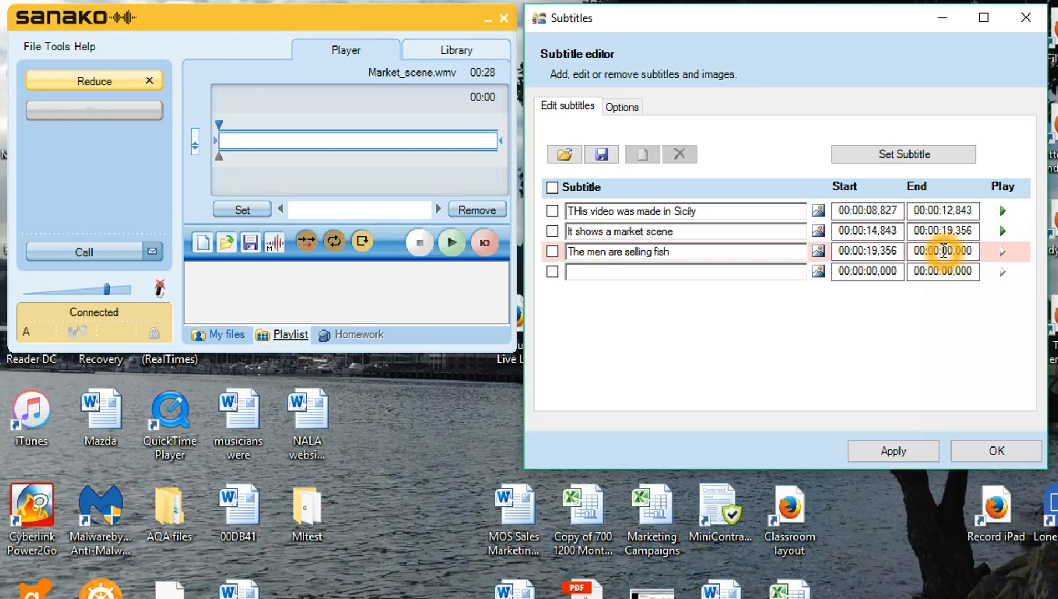
{"action": "type", "text": "23"}
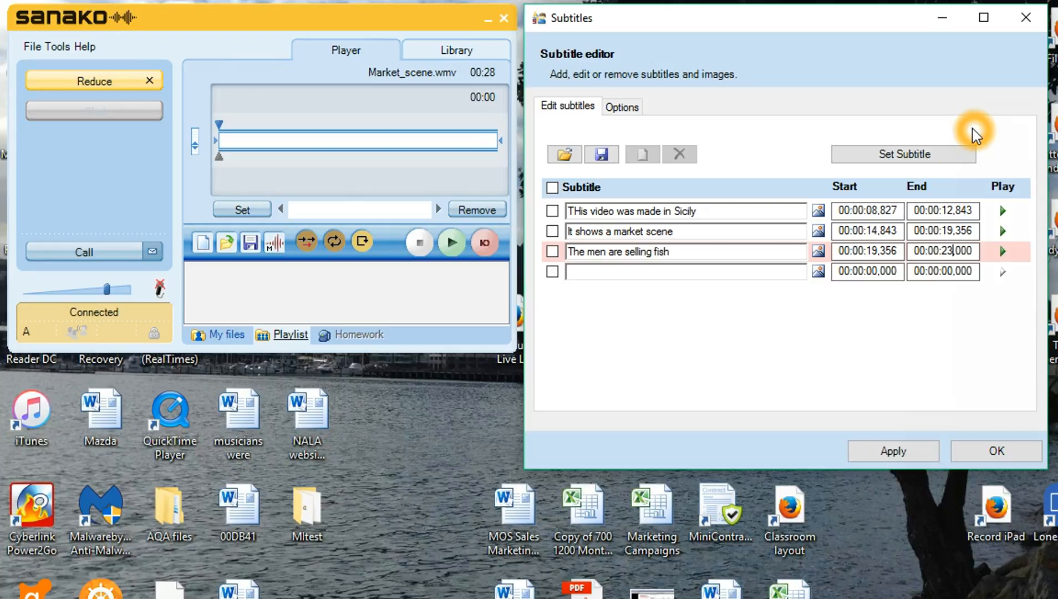
{"action": "left_click", "coordinate": [826, 388]}
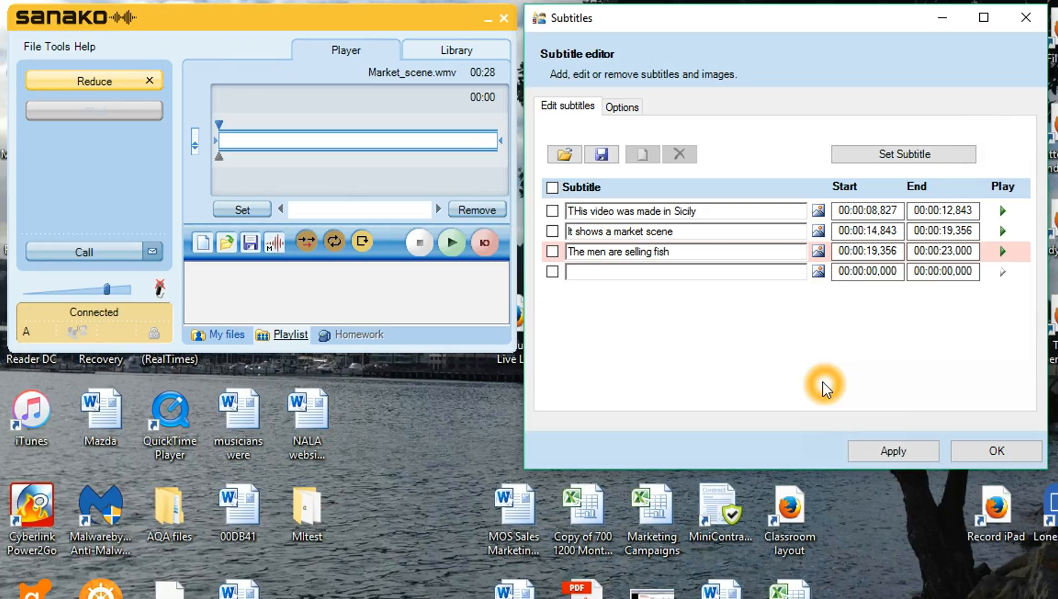
{"action": "left_click", "coordinate": [910, 458]}
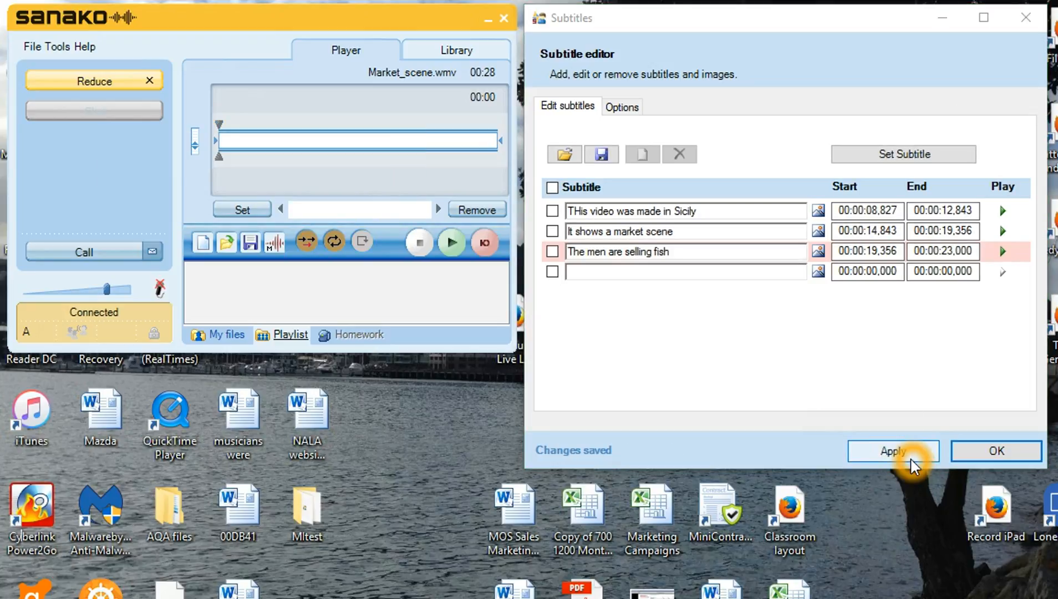
- Play Market_scene.wmv in the Video window with the subtitles overlaid
{"action": "left_click", "coordinate": [785, 330]}
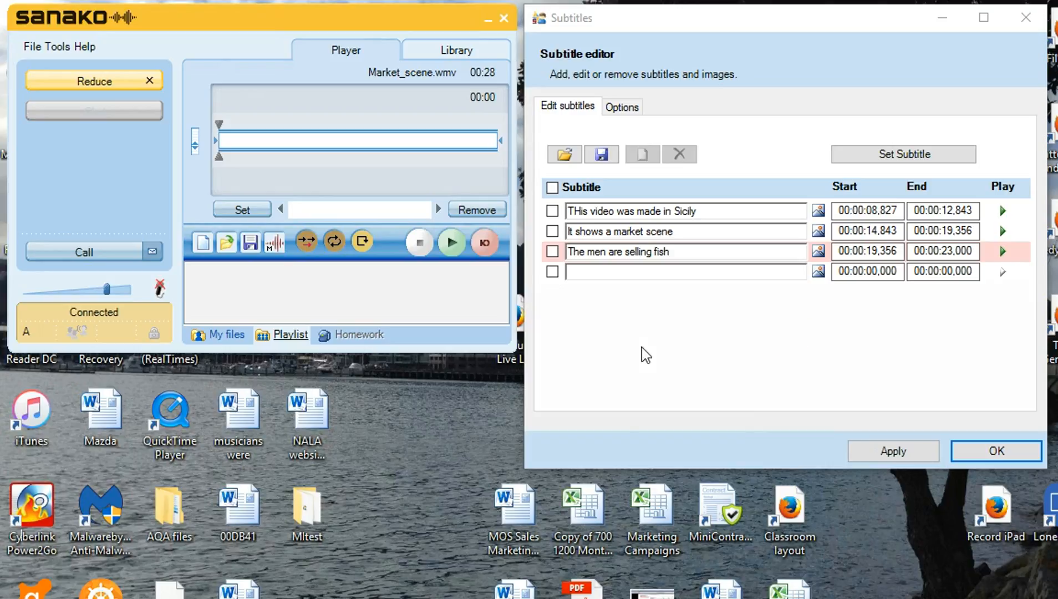
{"action": "left_click", "coordinate": [746, 446]}
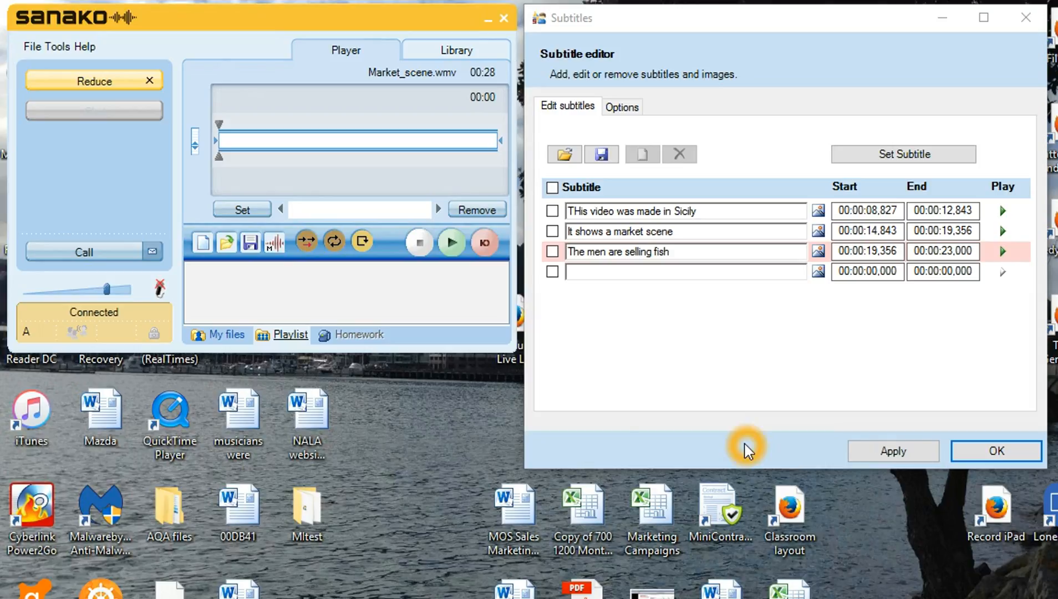
{"action": "left_click", "coordinate": [467, 246]}
{"action": "left_click", "coordinate": [450, 244]}
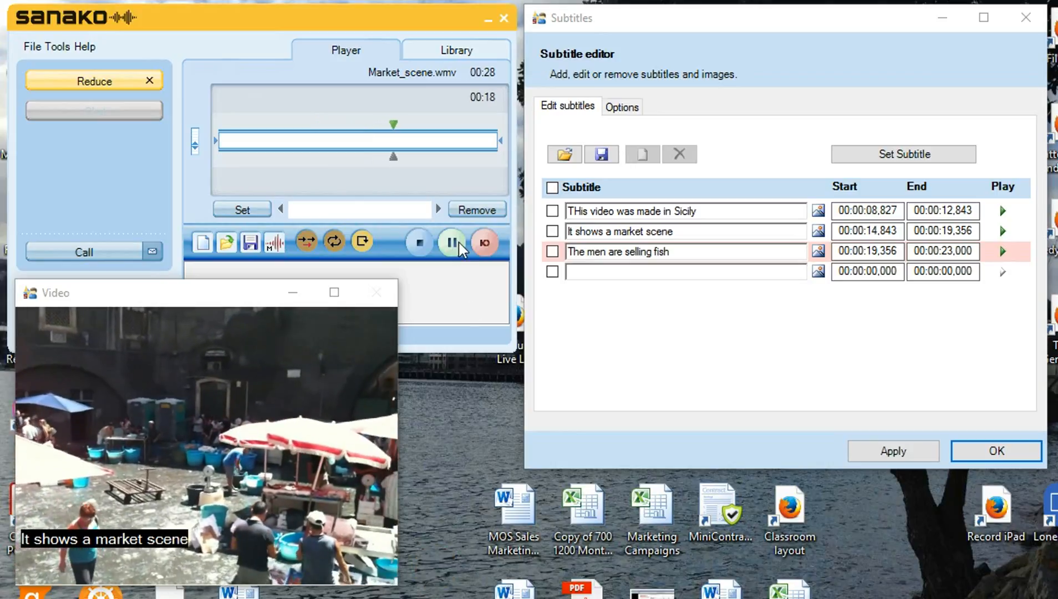
- Pause Market_scene.wmv at 00:19 while 'It shows a market scene' is displayed
{"action": "left_click", "coordinate": [458, 241]}
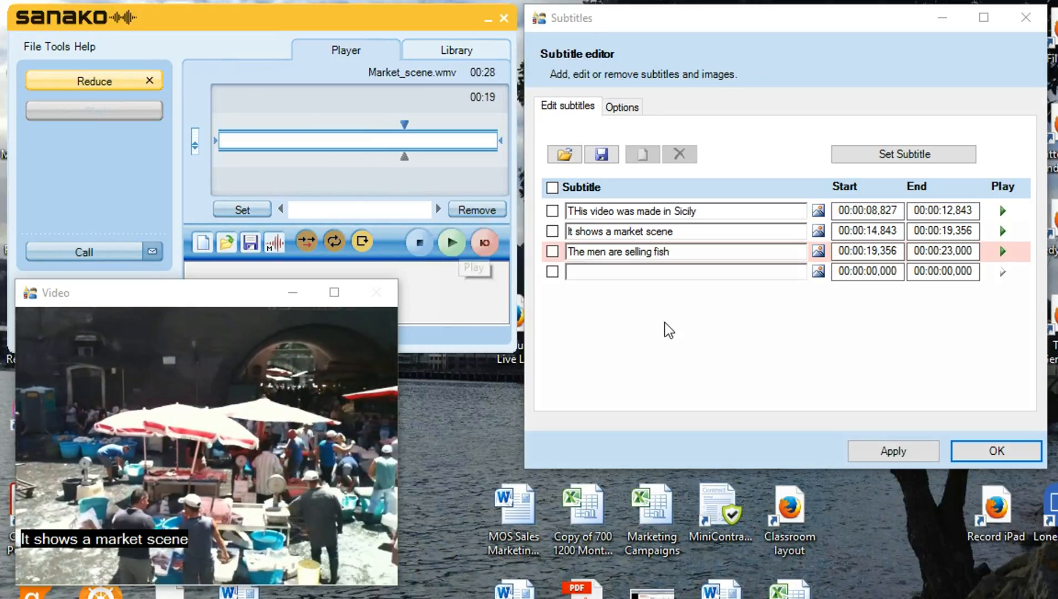
{"action": "left_click", "coordinate": [675, 342]}
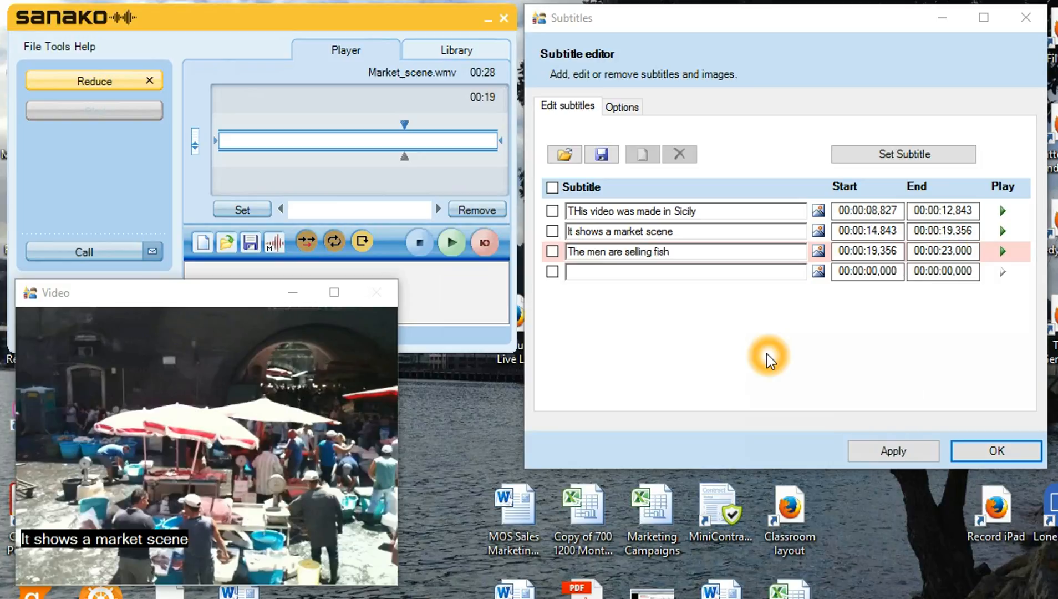
{"action": "left_click", "coordinate": [382, 201]}
{"action": "left_click", "coordinate": [32, 49]}
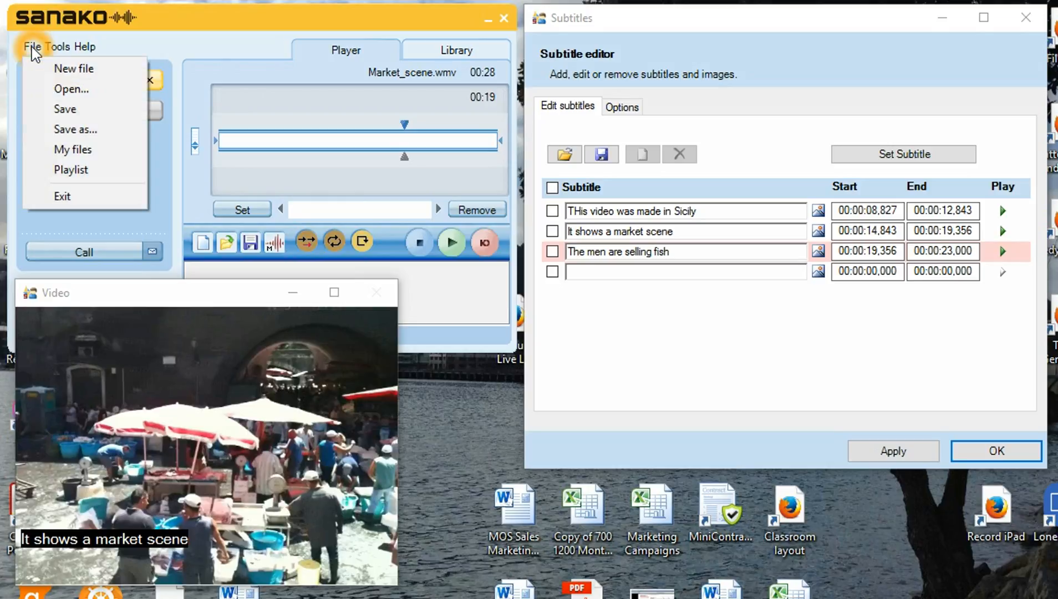
{"action": "left_click", "coordinate": [103, 138]}
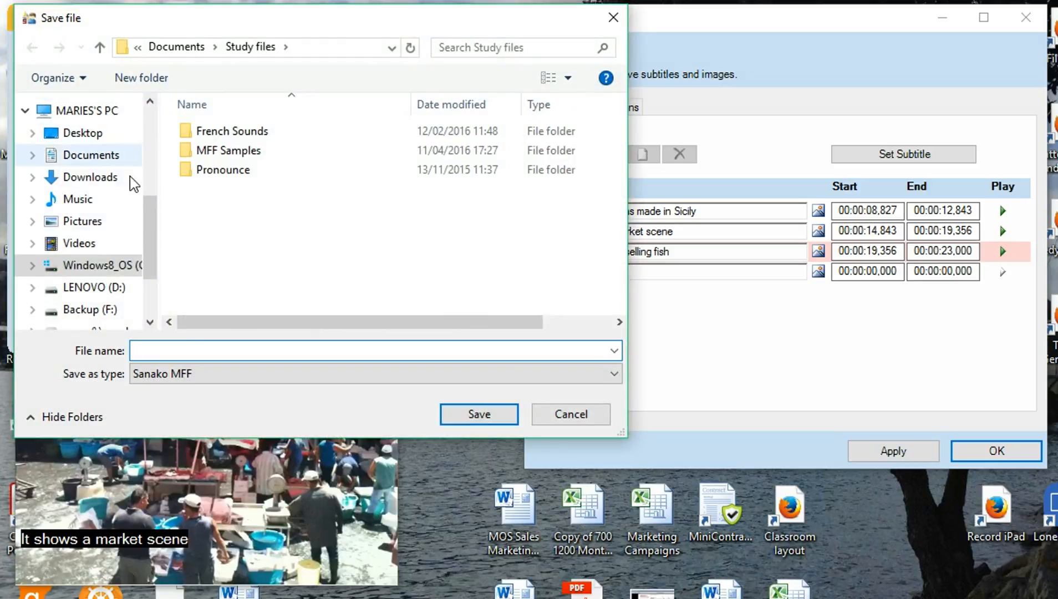
{"action": "left_click", "coordinate": [200, 383]}
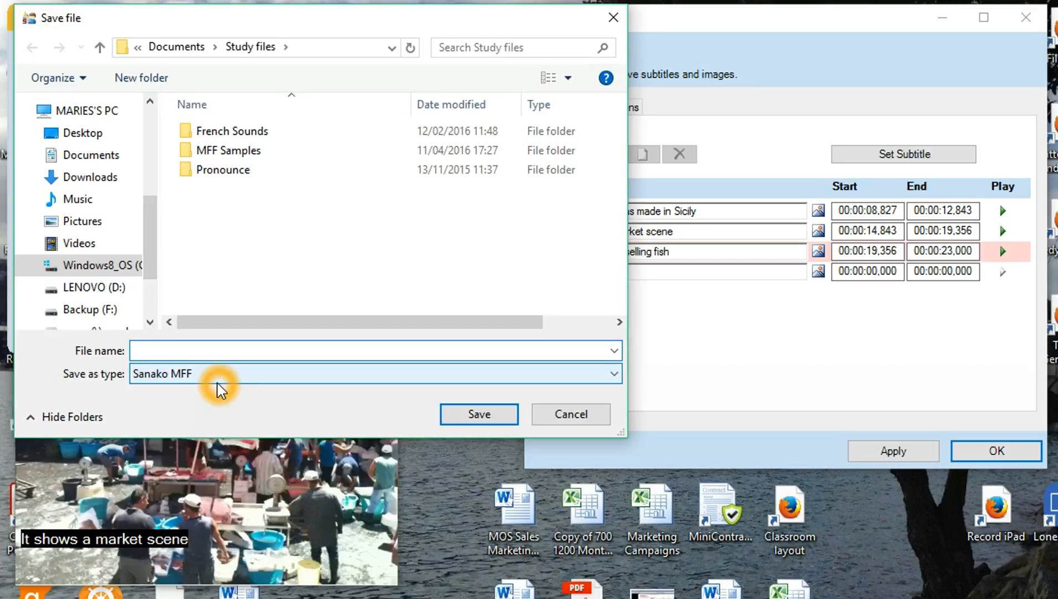
{"action": "left_click", "coordinate": [564, 423]}
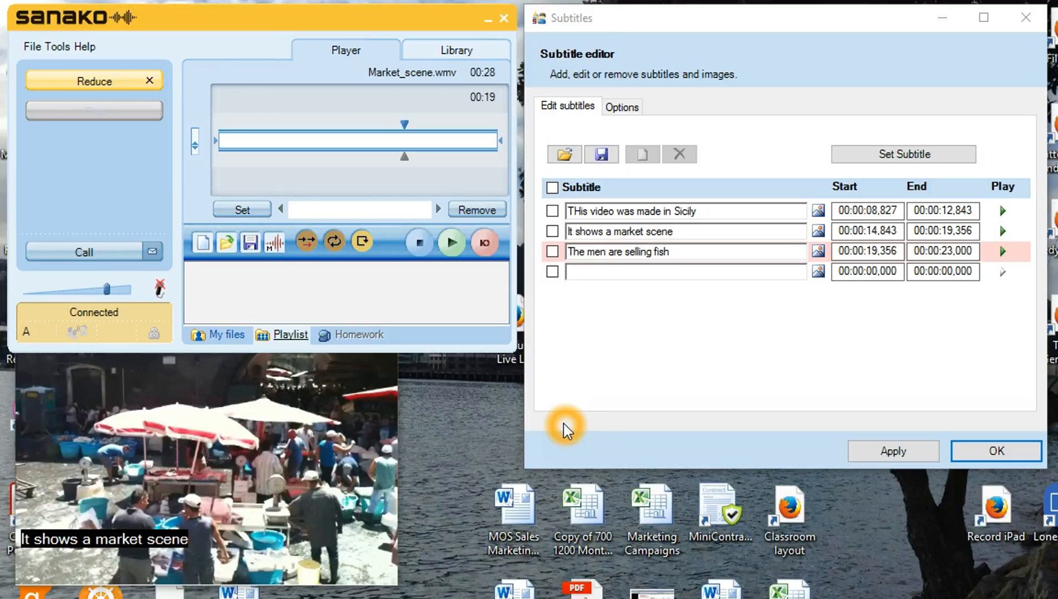